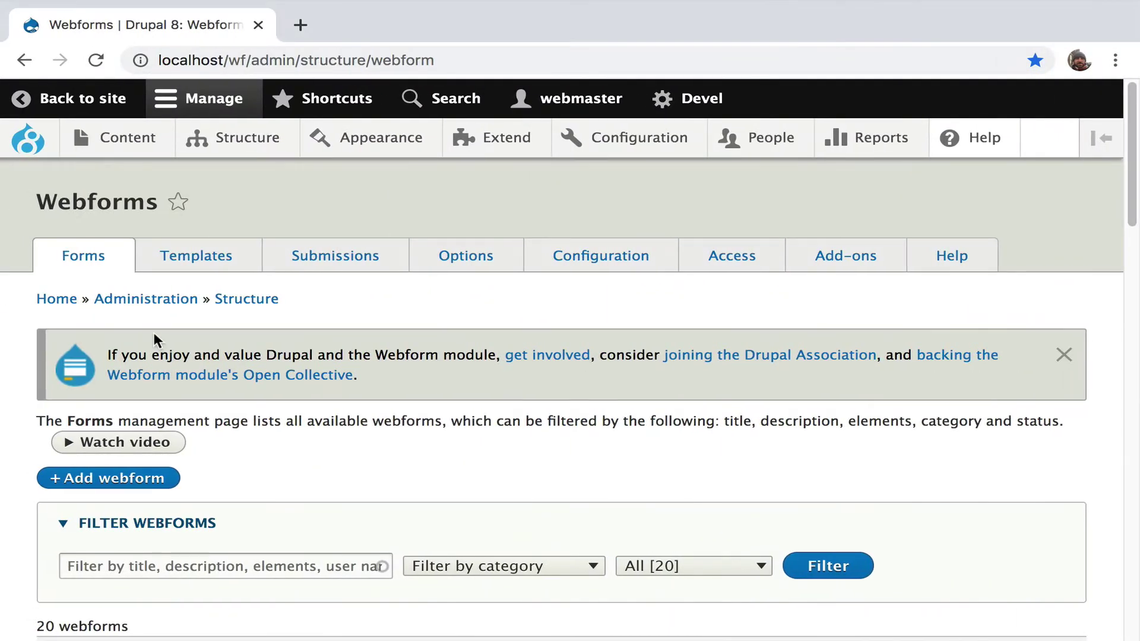
- Open the prefilled test version of the Example: Wizard webform
{"action": "scroll", "coordinate": [337, 422], "scroll_direction": "down", "scroll_amount": 10}
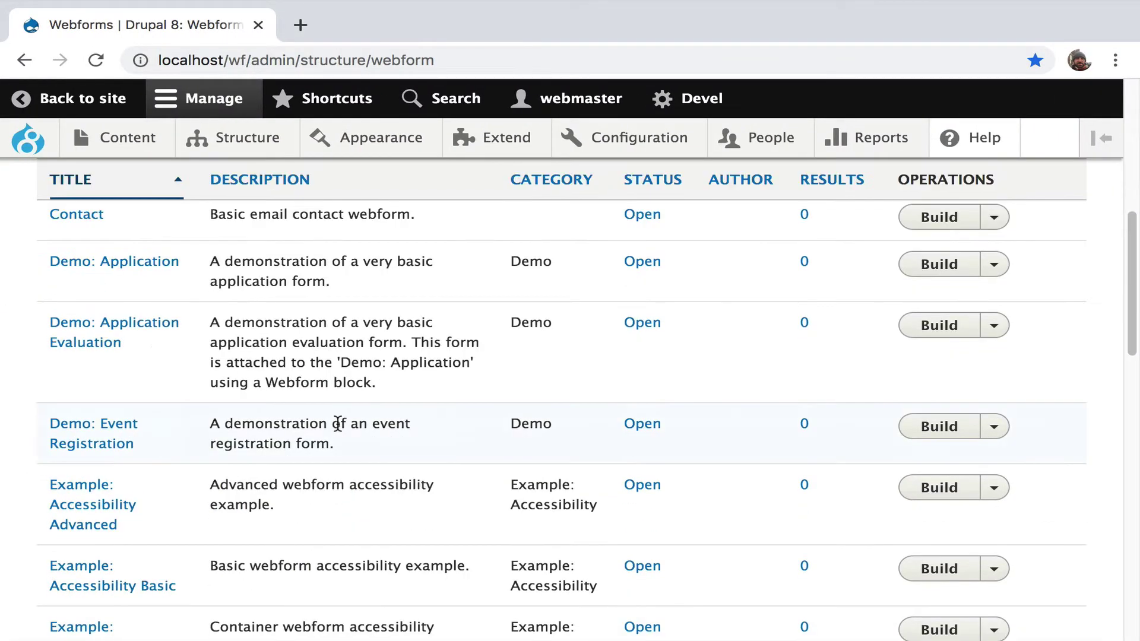
{"action": "scroll", "coordinate": [337, 422], "scroll_direction": "down", "scroll_amount": 10}
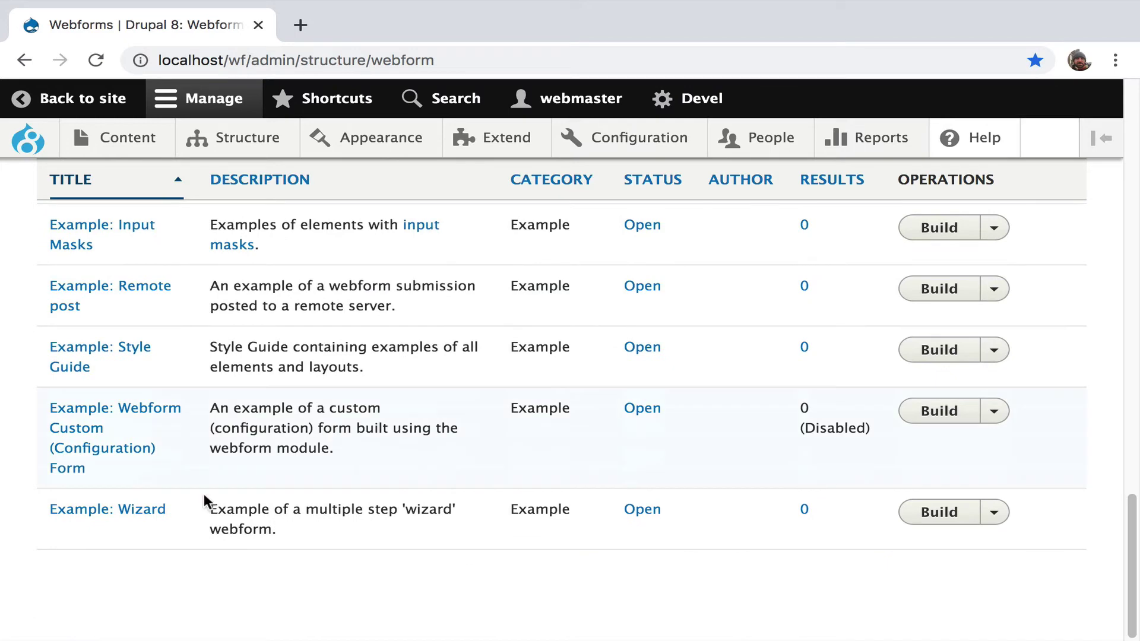
{"action": "left_click", "coordinate": [136, 520]}
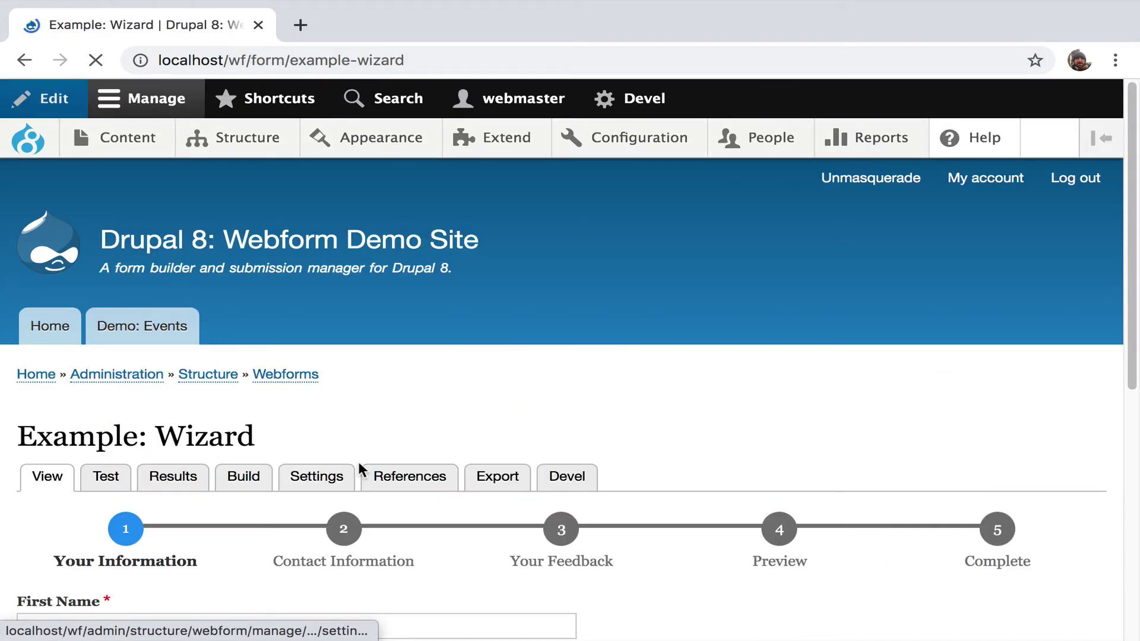
{"action": "scroll", "coordinate": [359, 470], "scroll_direction": "down", "scroll_amount": 7}
{"action": "scroll", "coordinate": [348, 456], "scroll_direction": "up", "scroll_amount": 6}
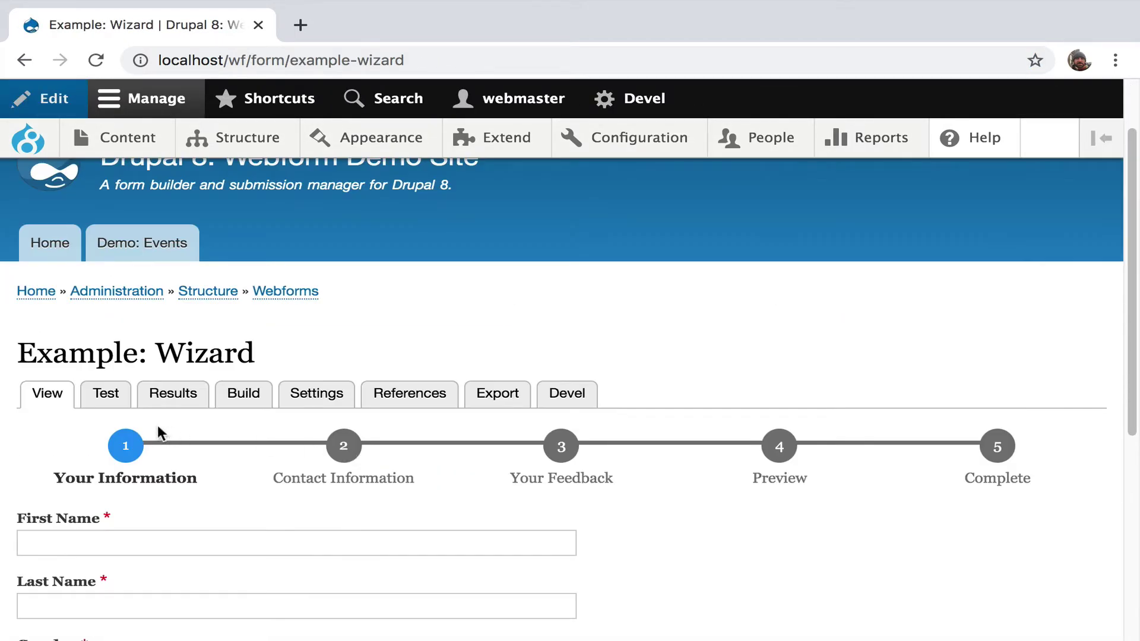
{"action": "left_click", "coordinate": [113, 397]}
{"action": "scroll", "coordinate": [409, 351], "scroll_direction": "down", "scroll_amount": 7}
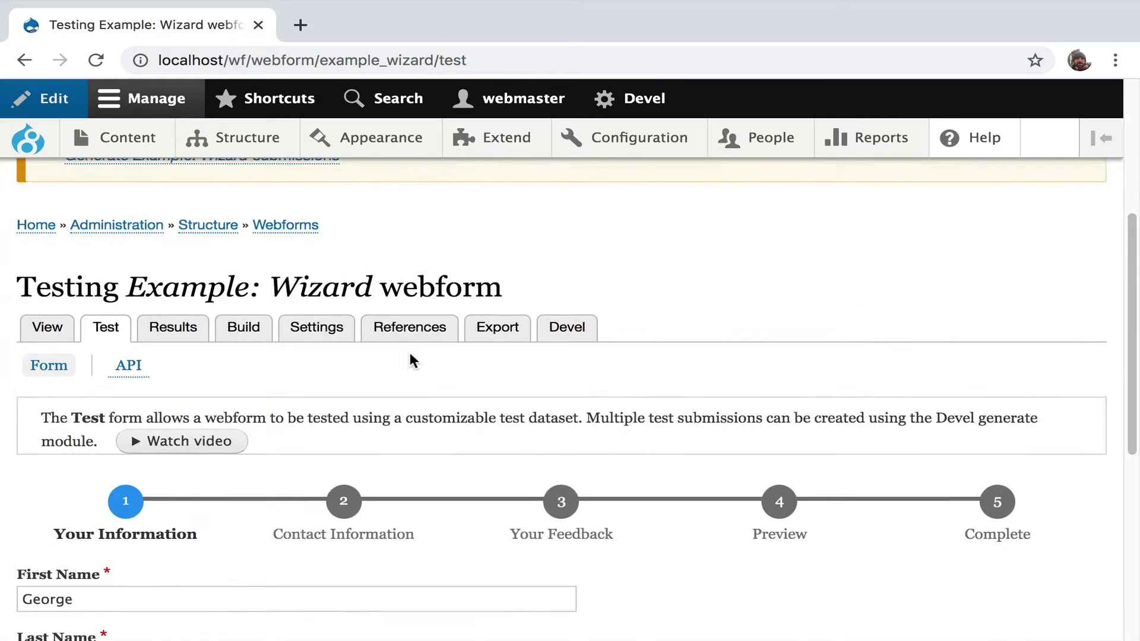
{"action": "scroll", "coordinate": [380, 404], "scroll_direction": "down", "scroll_amount": 2}
- Go through Contact Information and Your Feedback, preview, submit the test entry, and return to the form
{"action": "left_click", "coordinate": [63, 536]}
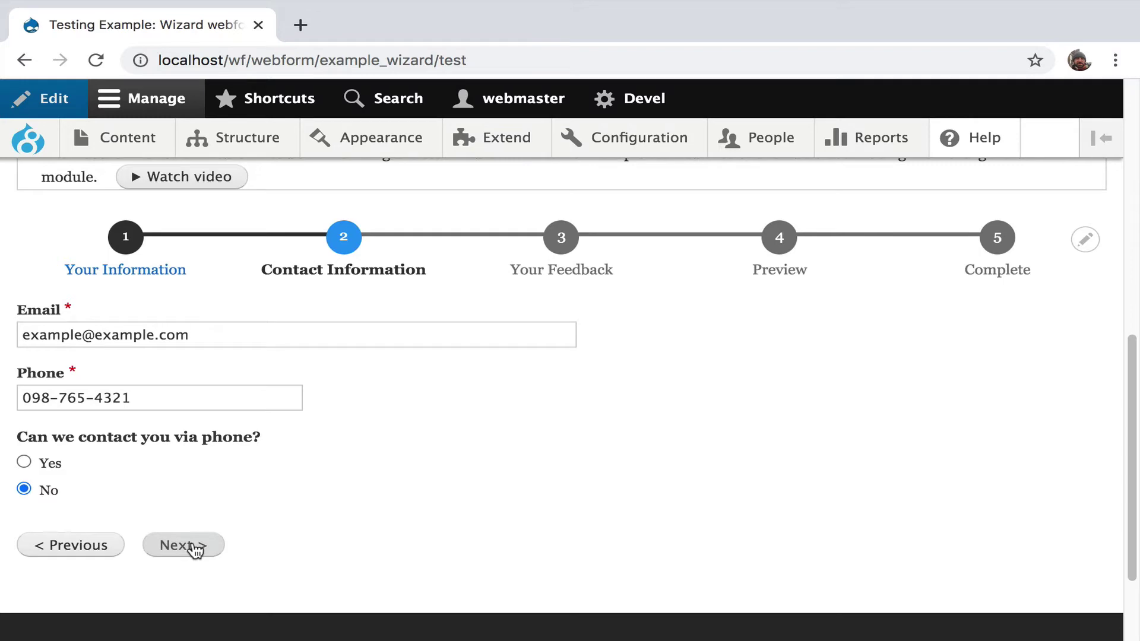
{"action": "left_click", "coordinate": [194, 547]}
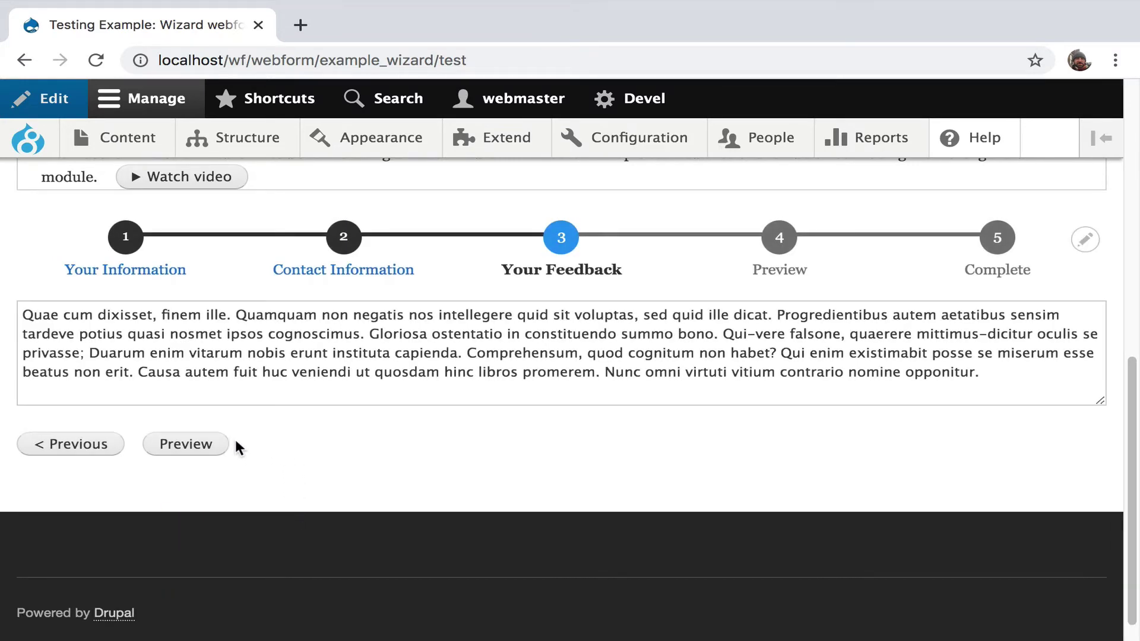
{"action": "left_click", "coordinate": [196, 444]}
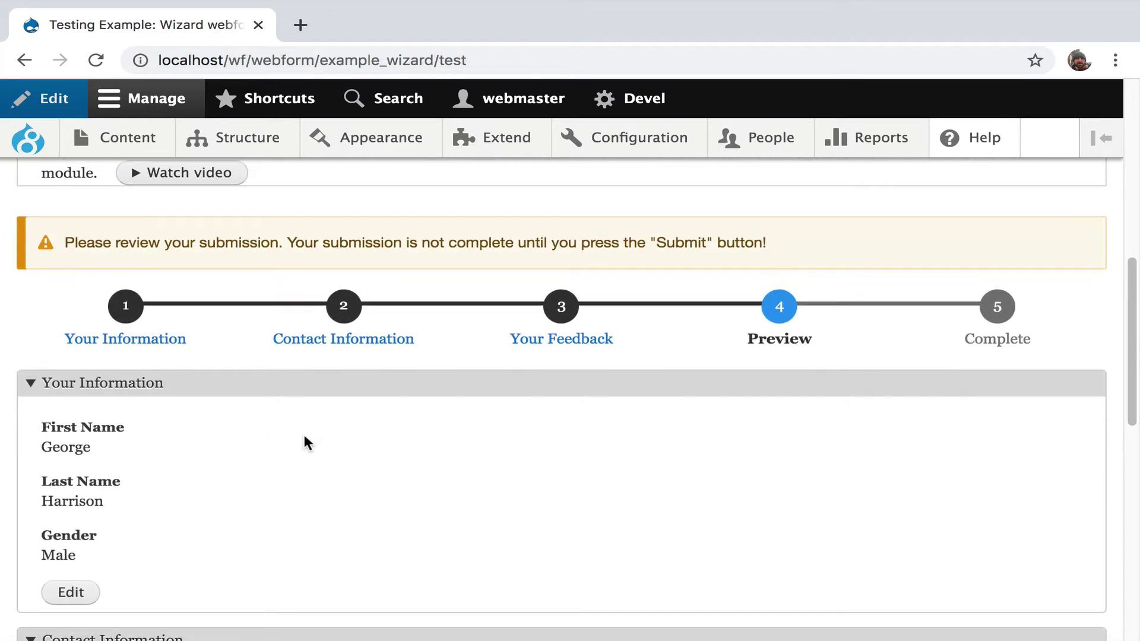
{"action": "scroll", "coordinate": [304, 439], "scroll_direction": "down", "scroll_amount": 10}
{"action": "left_click", "coordinate": [181, 418]}
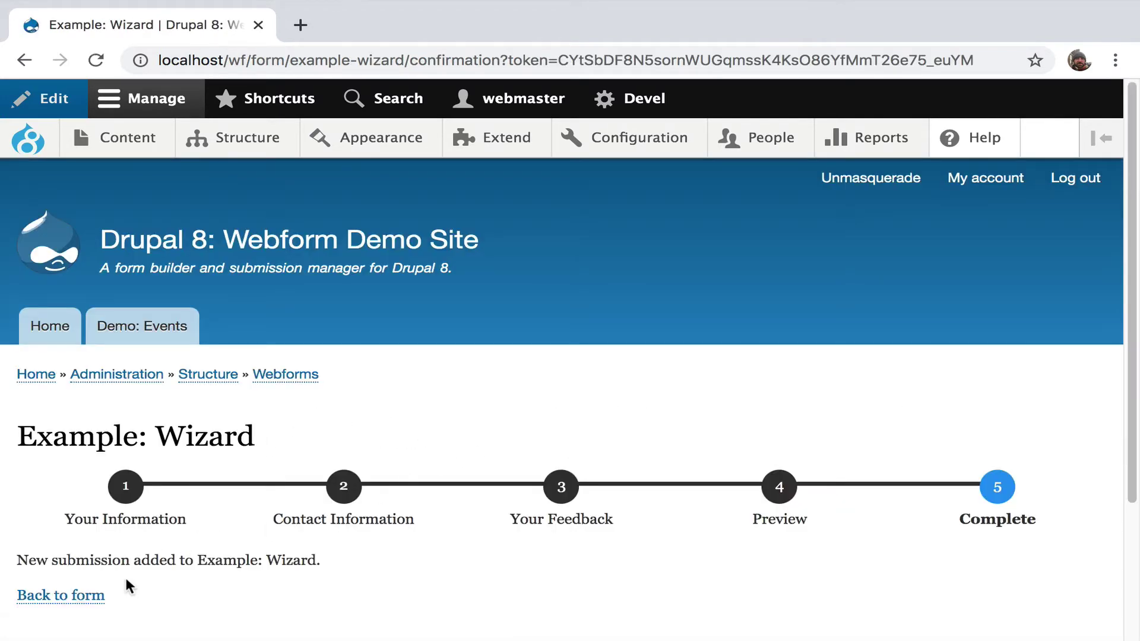
{"action": "left_click", "coordinate": [97, 596]}
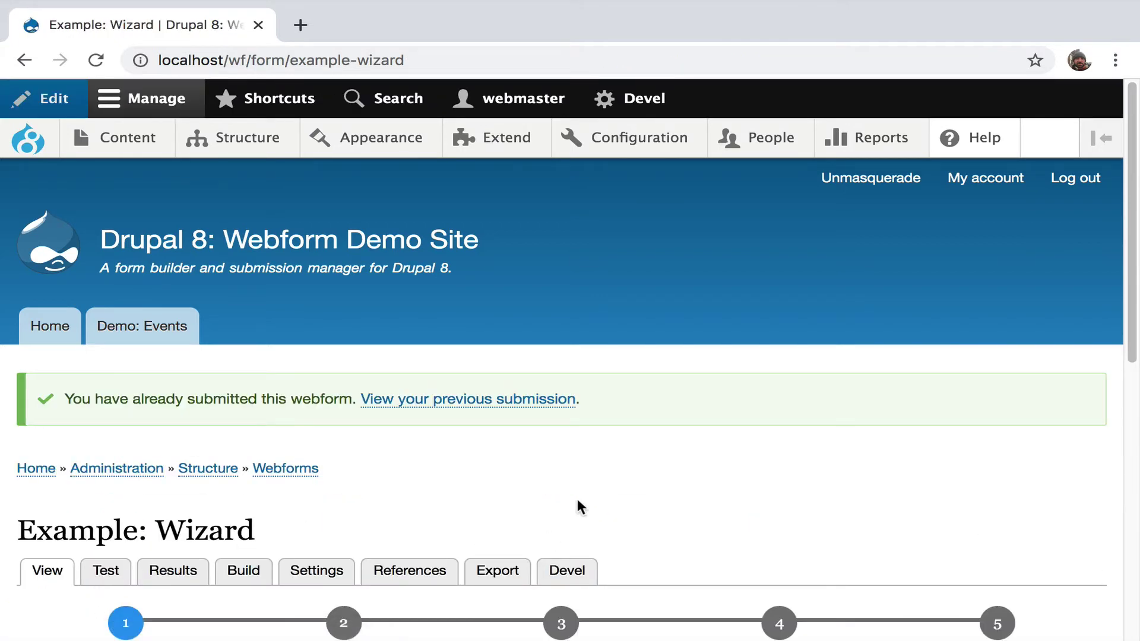
{"action": "scroll", "coordinate": [573, 490], "scroll_direction": "down", "scroll_amount": 1}
{"action": "scroll", "coordinate": [573, 482], "scroll_direction": "down", "scroll_amount": 3}
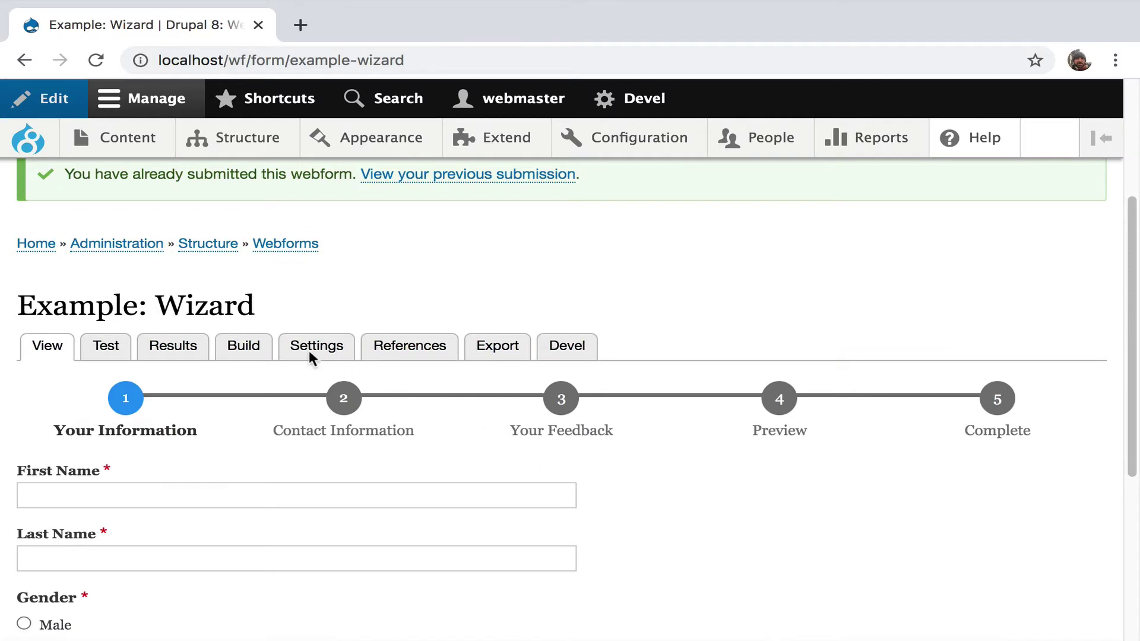
- From the Build tab, convert Example: Wizard's pages to cards, ticking the confirmation checkbox
{"action": "left_click", "coordinate": [251, 355]}
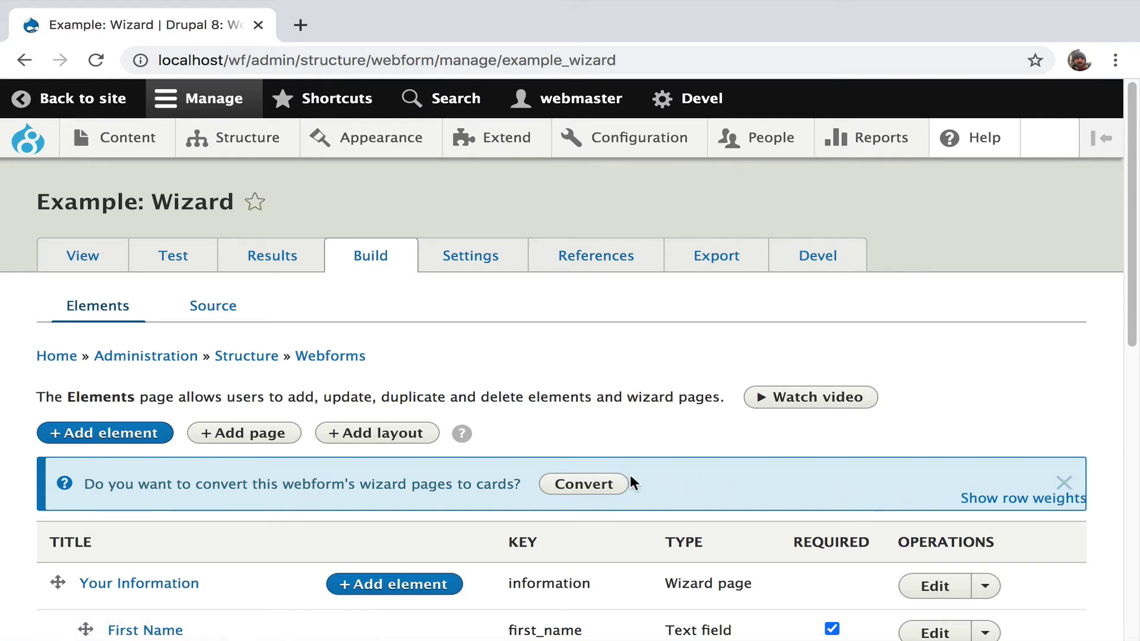
{"action": "scroll", "coordinate": [617, 358], "scroll_direction": "down", "scroll_amount": 2}
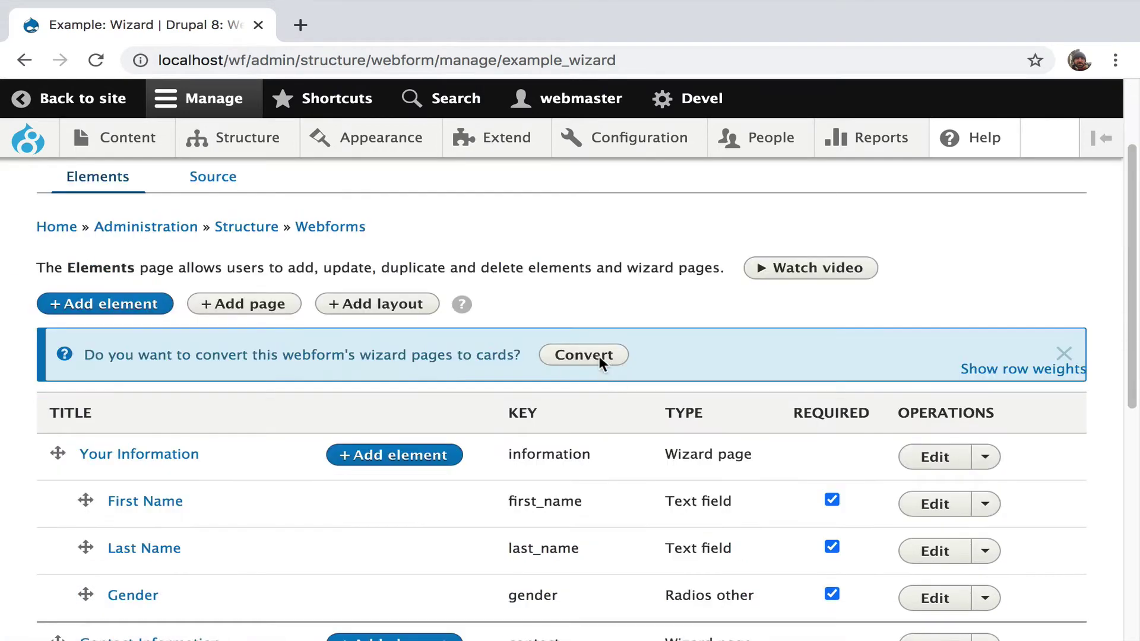
{"action": "left_click", "coordinate": [596, 352]}
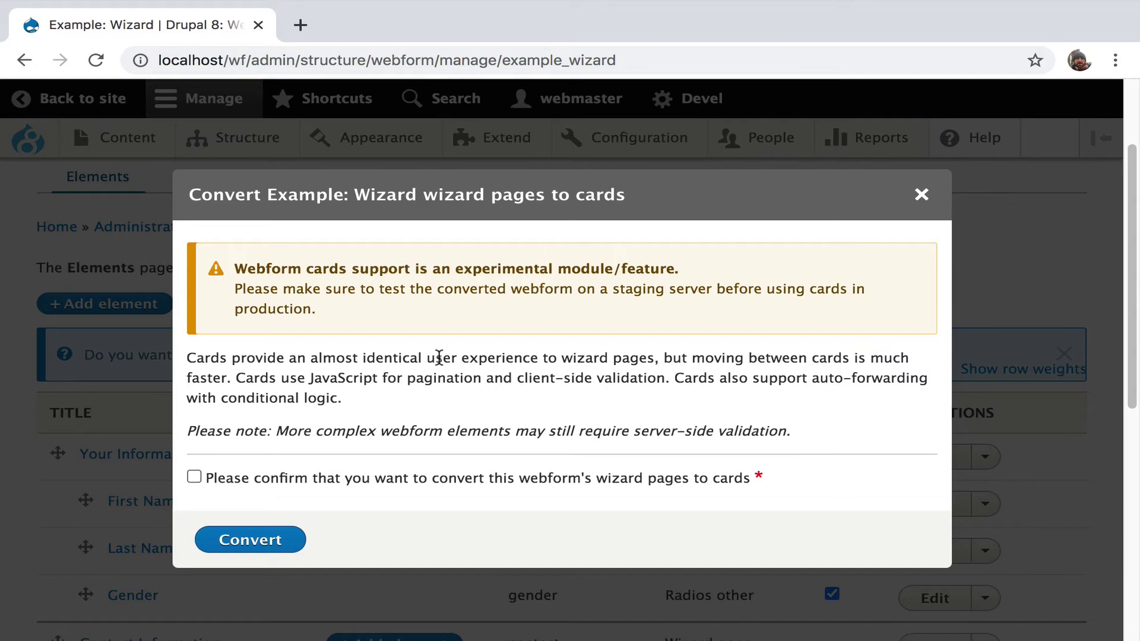
{"action": "left_click", "coordinate": [678, 371]}
{"action": "left_click_drag", "start_coordinate": [677, 372], "coordinate": [677, 395]}
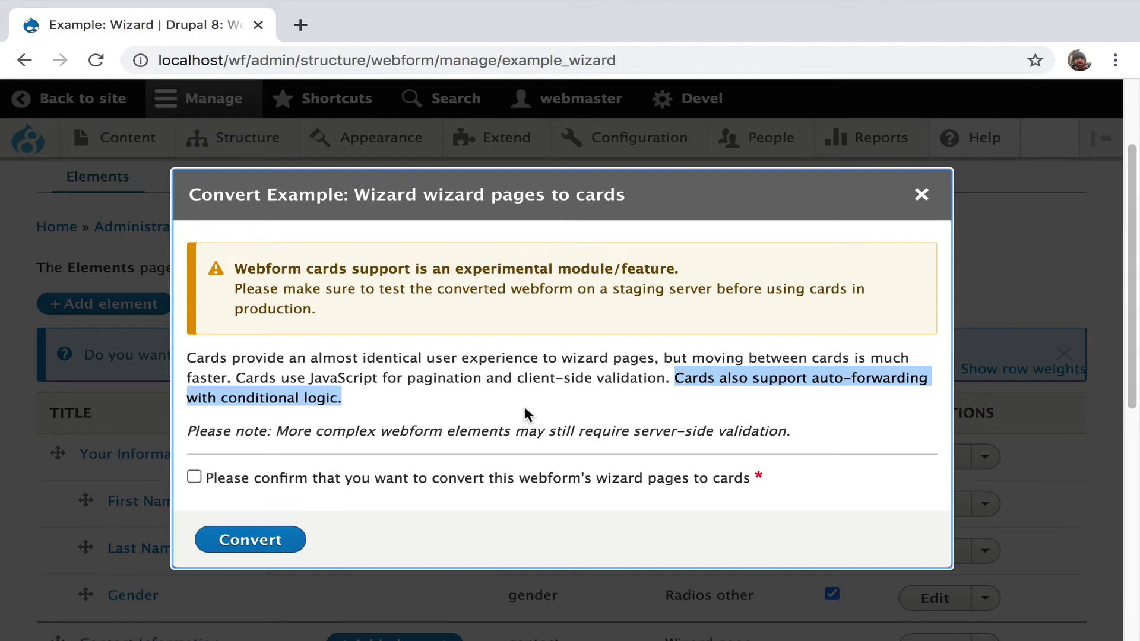
{"action": "left_click", "coordinate": [457, 477]}
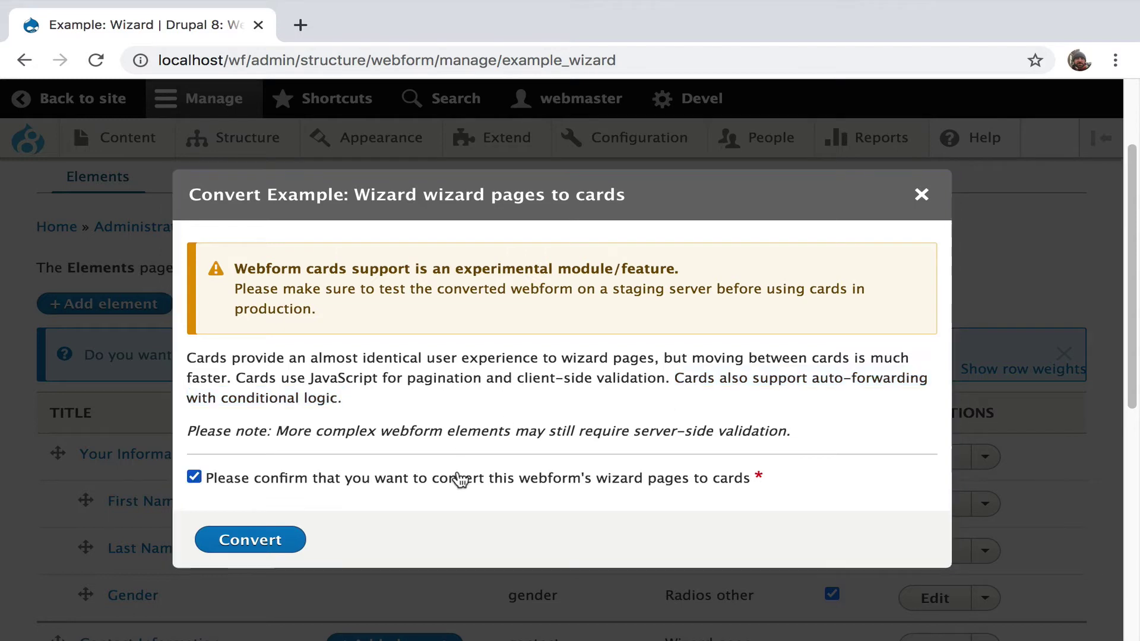
{"action": "left_click", "coordinate": [281, 538]}
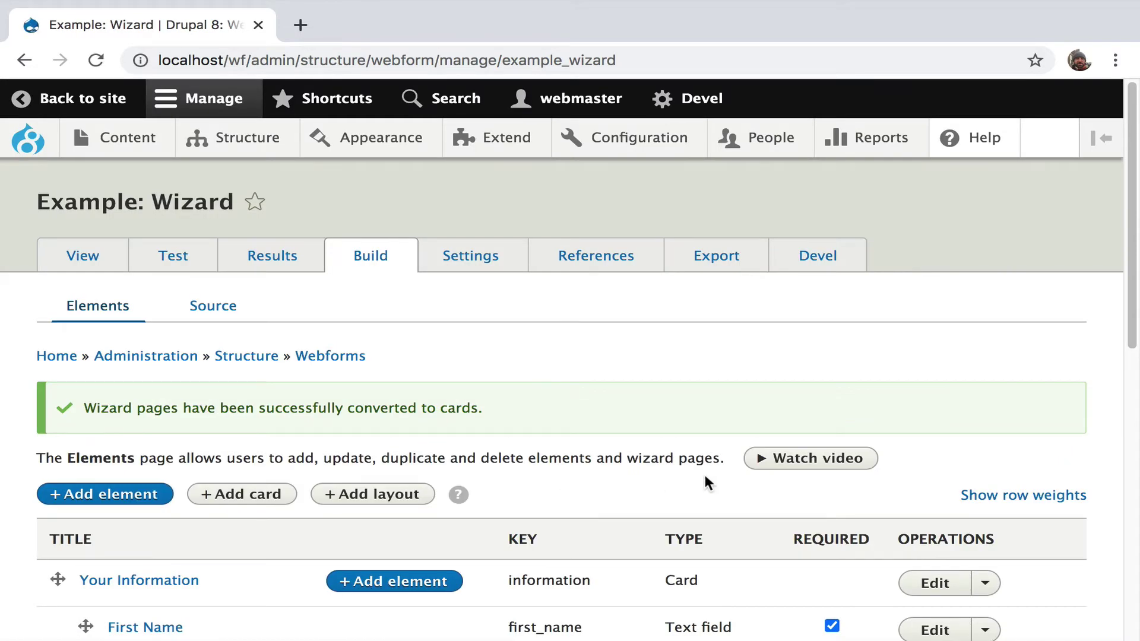
- Open the test version of the card-converted Example: Wizard form
{"action": "left_click_drag", "start_coordinate": [671, 571], "coordinate": [723, 573]}
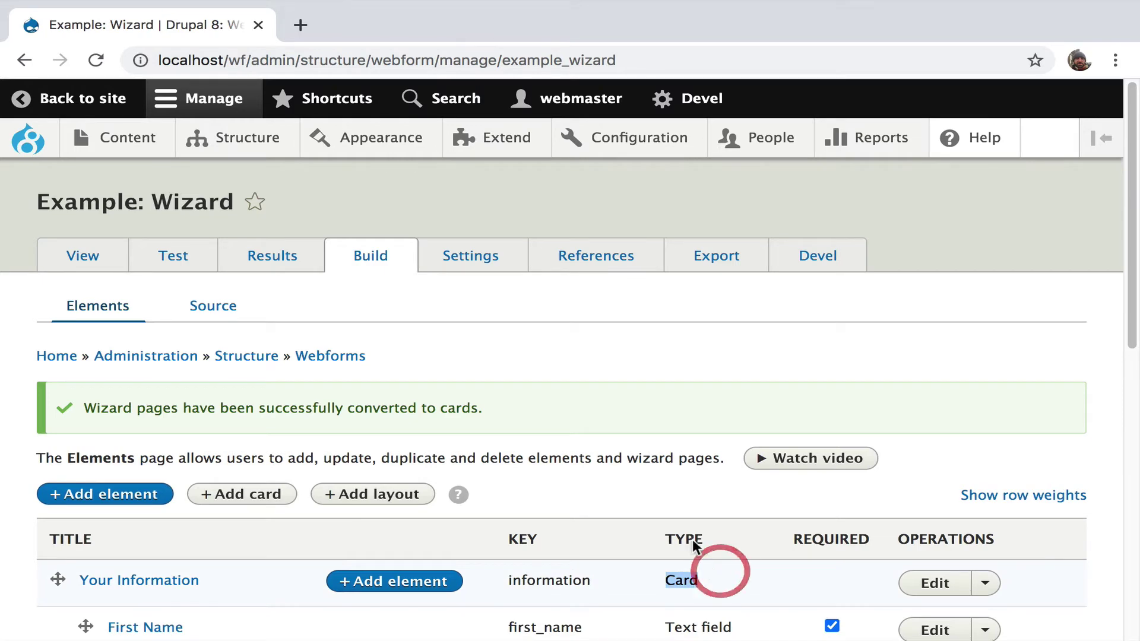
{"action": "scroll", "coordinate": [638, 423], "scroll_direction": "down", "scroll_amount": 2}
{"action": "scroll", "coordinate": [639, 422], "scroll_direction": "up", "scroll_amount": 1}
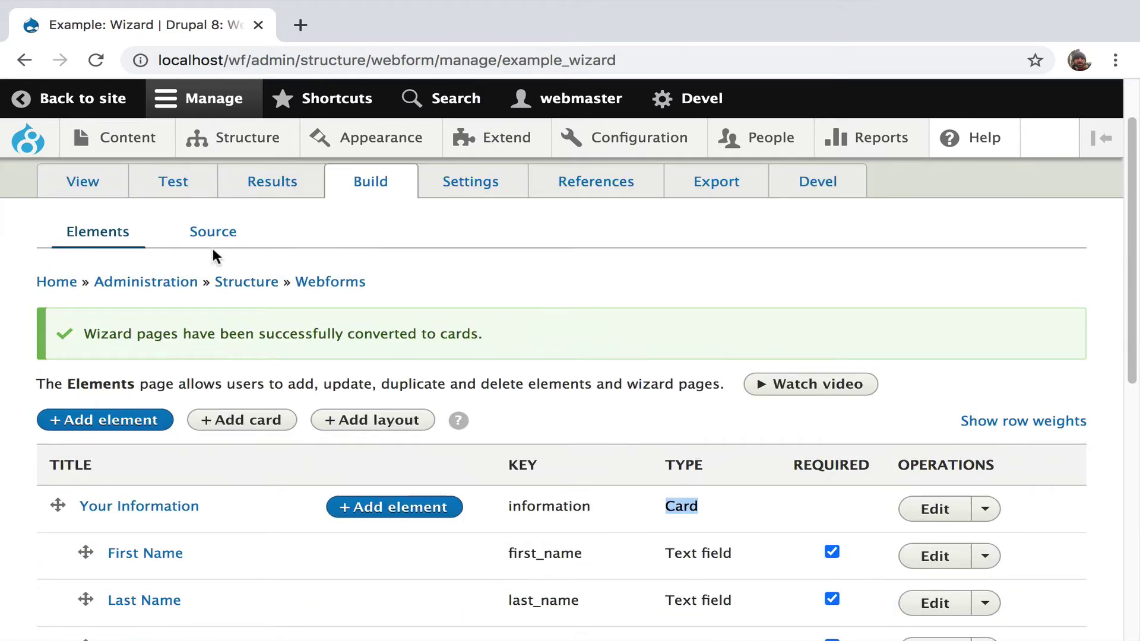
{"action": "left_click", "coordinate": [187, 190]}
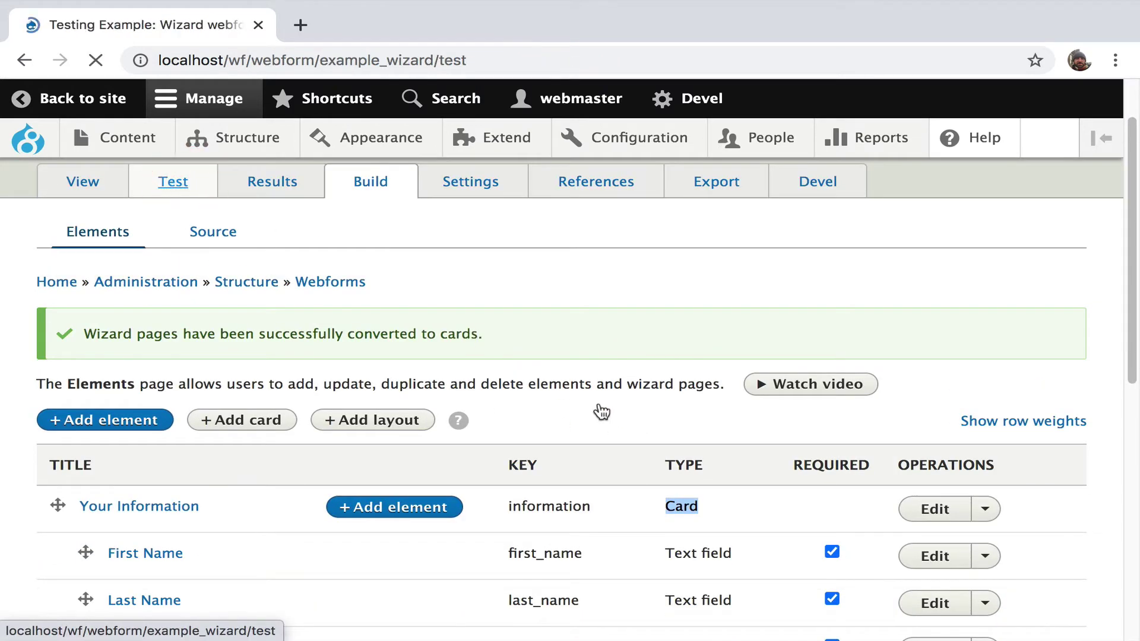
{"action": "scroll", "coordinate": [605, 409], "scroll_direction": "down", "scroll_amount": 4}
{"action": "scroll", "coordinate": [604, 408], "scroll_direction": "down", "scroll_amount": 7}
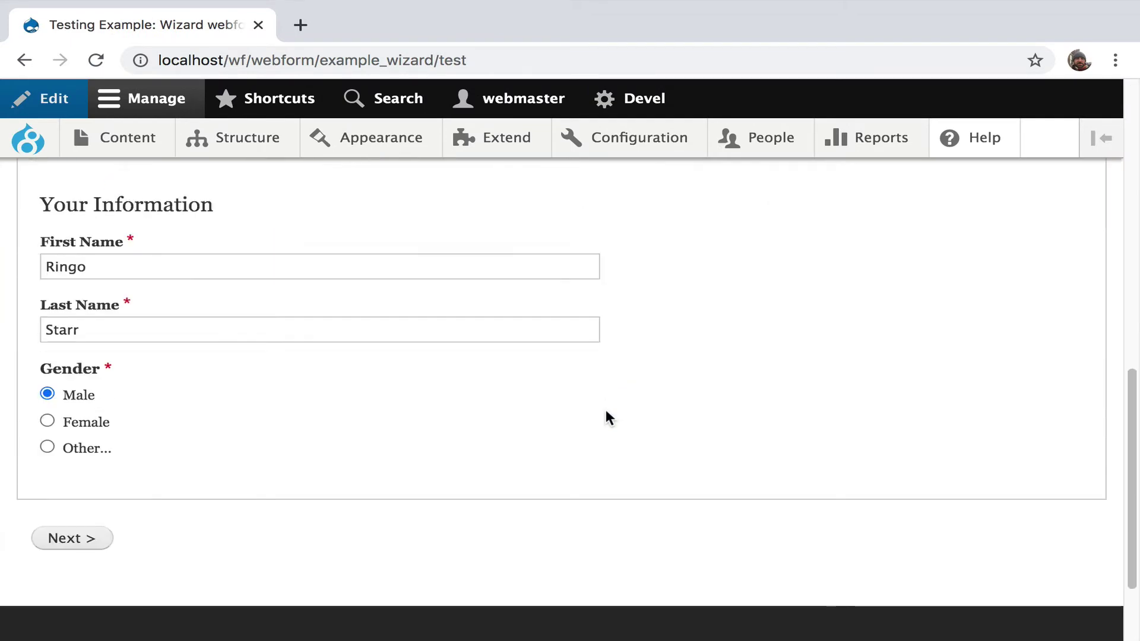
- Advance through the Contact Information and Your Feedback cards, preview, and submit the test entry
{"action": "left_click", "coordinate": [94, 542]}
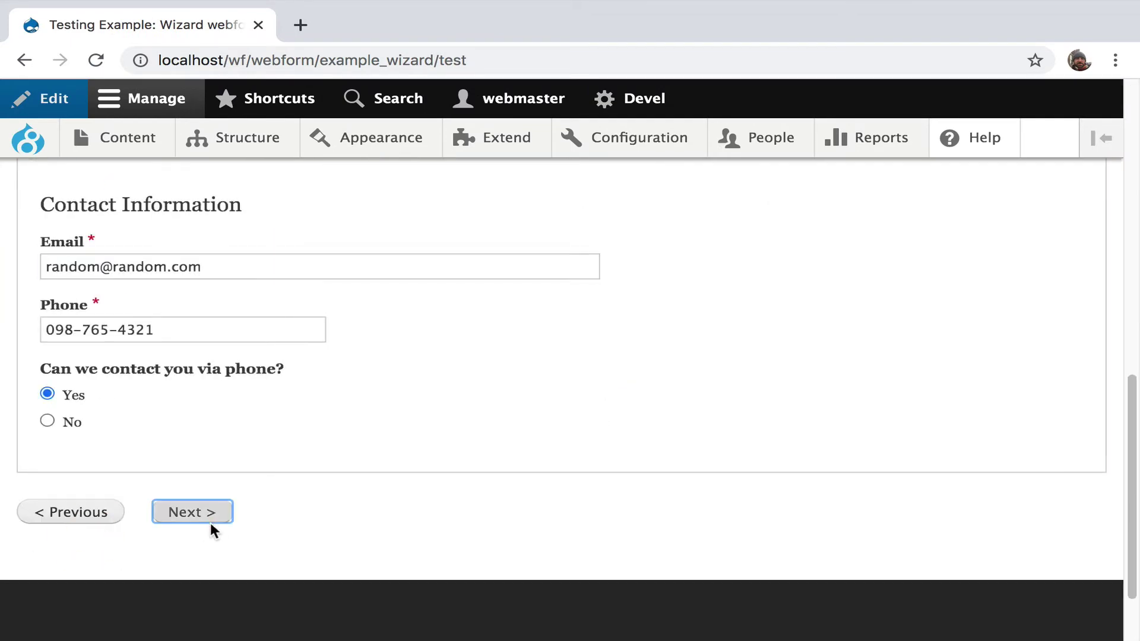
{"action": "left_click", "coordinate": [218, 513]}
{"action": "left_click", "coordinate": [213, 422]}
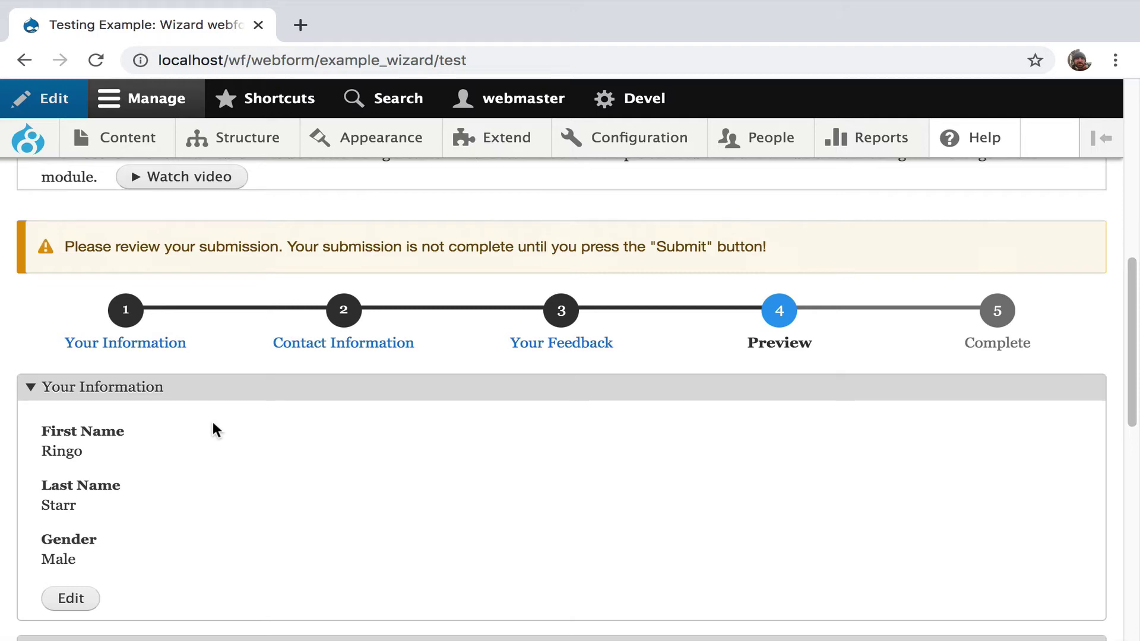
{"action": "scroll", "coordinate": [213, 421], "scroll_direction": "down", "scroll_amount": 10}
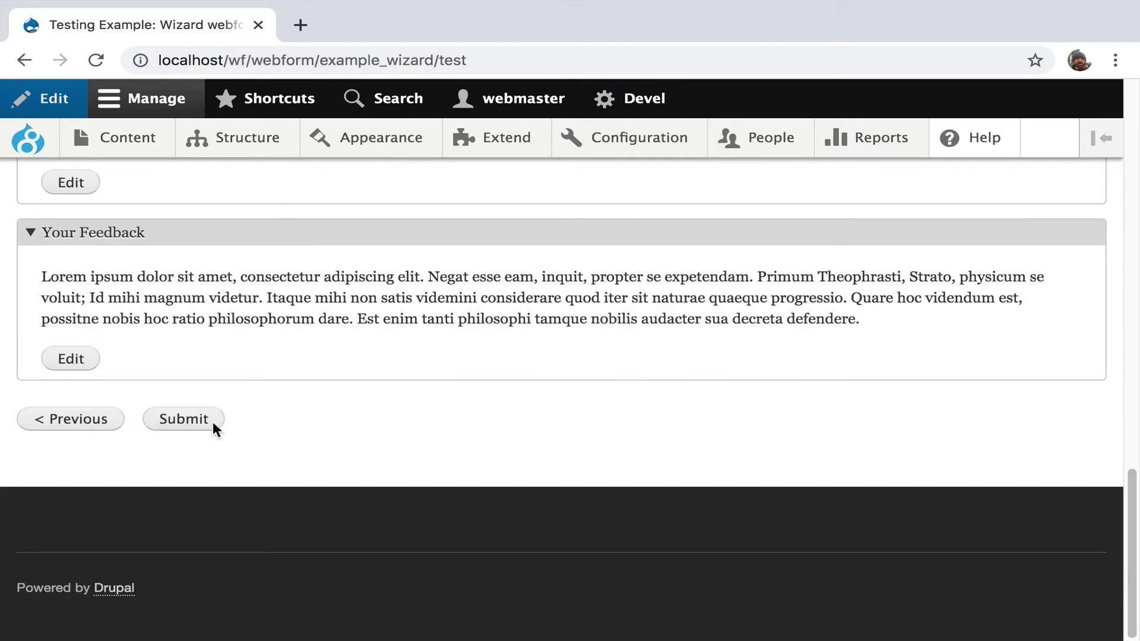
{"action": "left_click", "coordinate": [208, 420]}
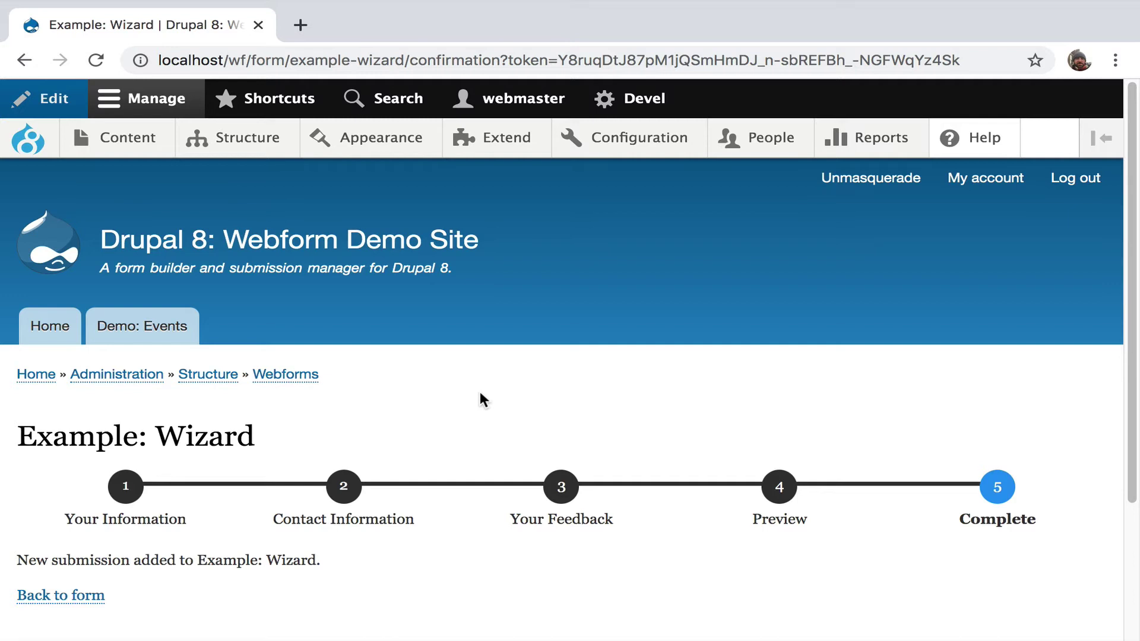
- Open the Example: Cards form from the webforms list
{"action": "left_click", "coordinate": [301, 378]}
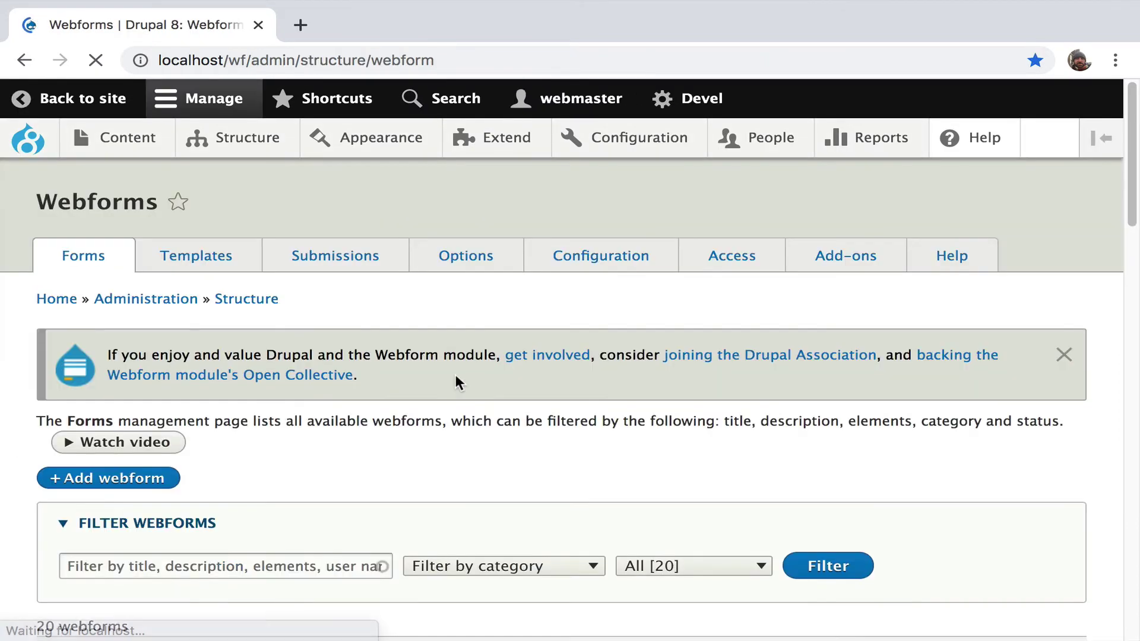
{"action": "scroll", "coordinate": [458, 381], "scroll_direction": "down", "scroll_amount": 1}
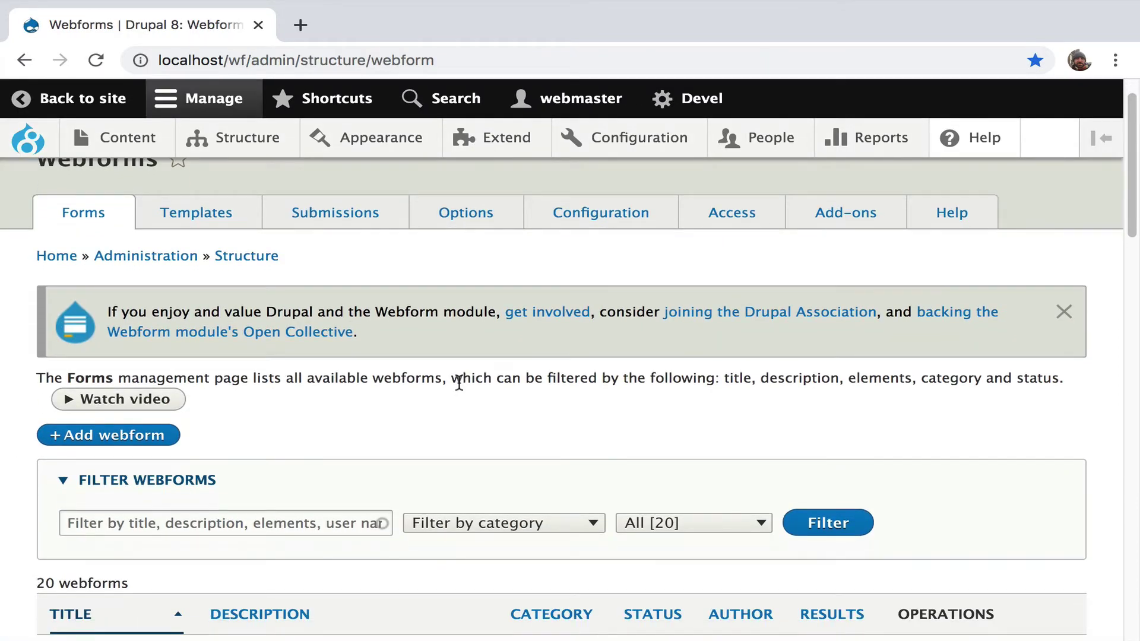
{"action": "scroll", "coordinate": [458, 383], "scroll_direction": "down", "scroll_amount": 12}
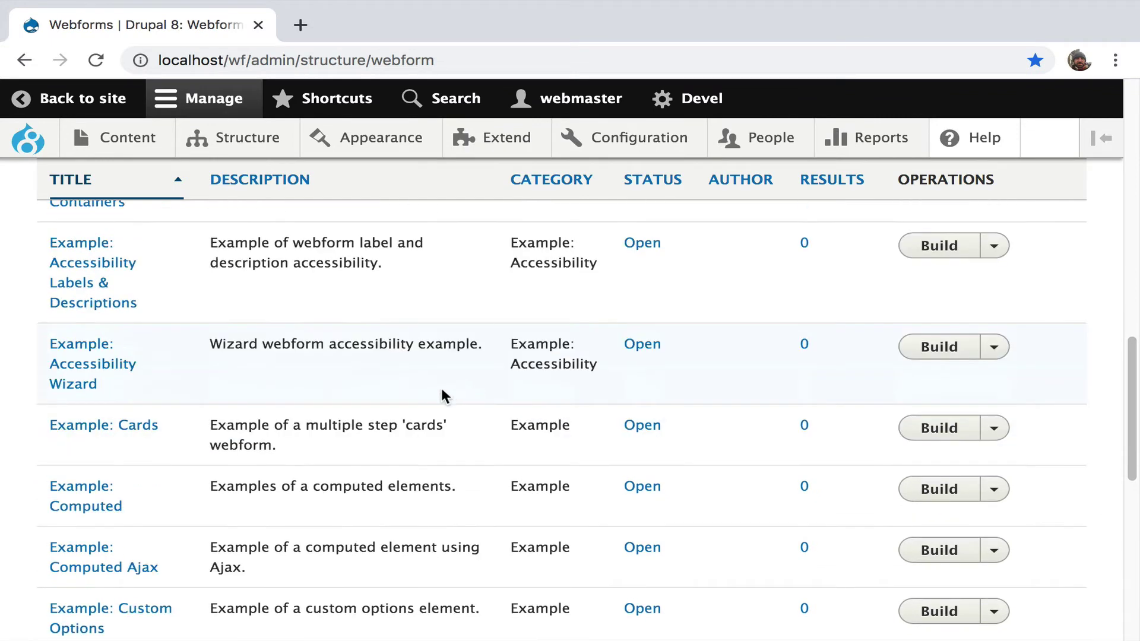
{"action": "left_click", "coordinate": [130, 425]}
{"action": "scroll", "coordinate": [491, 394], "scroll_direction": "down", "scroll_amount": 4}
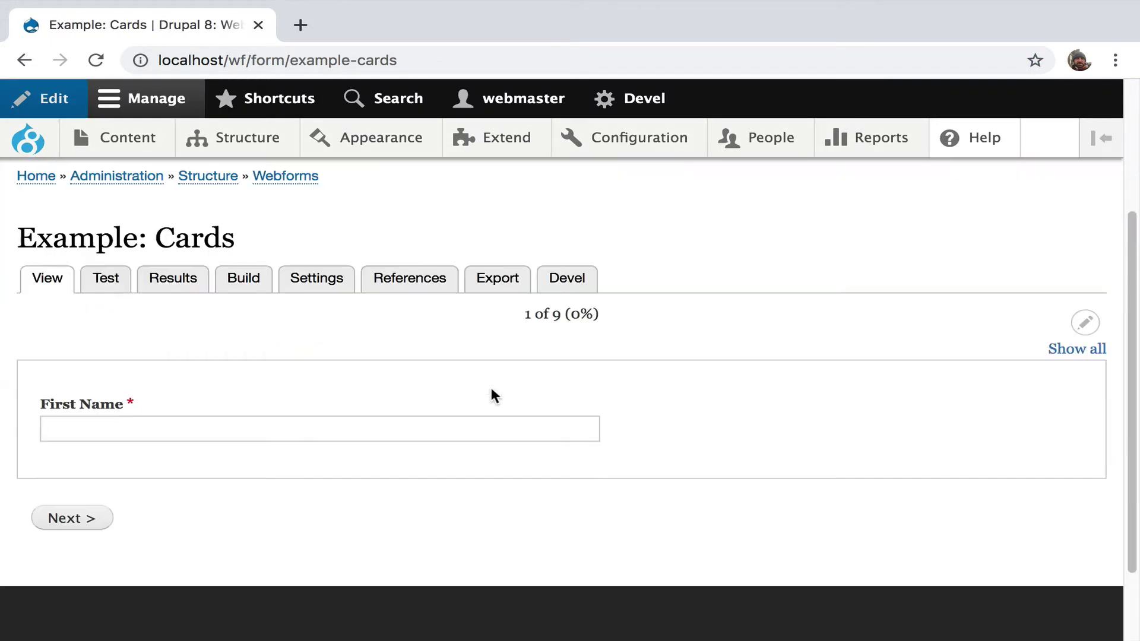
- Fill the First Name and Last Name cards using saved autofill suggestions
{"action": "left_click", "coordinate": [418, 428]}
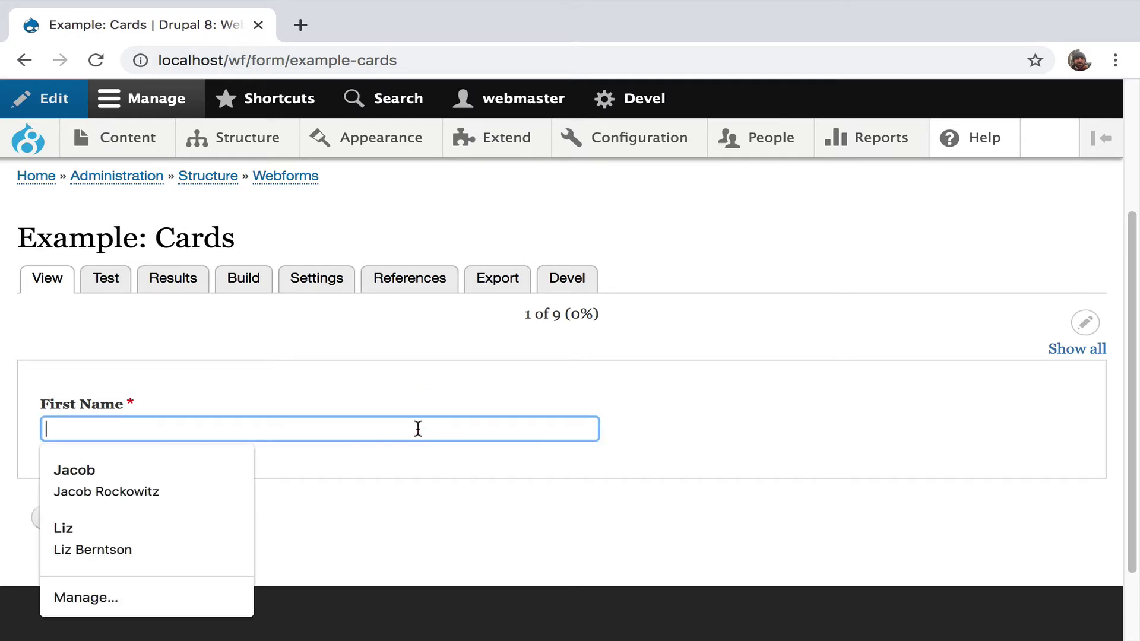
{"action": "key", "text": "Down"}
{"action": "key", "text": "Return"}
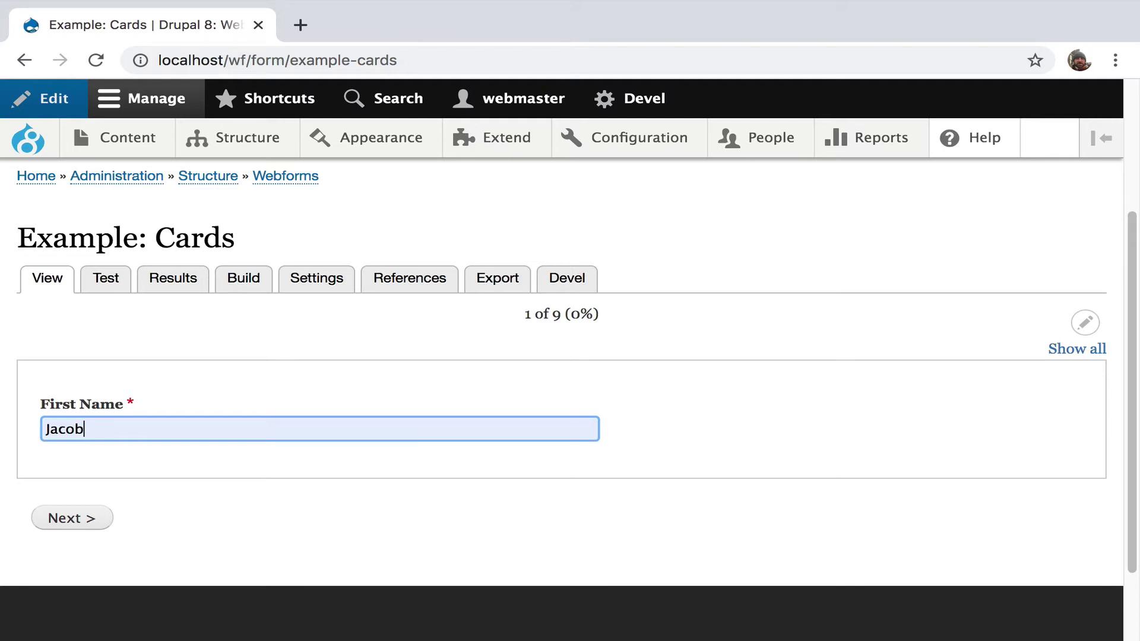
{"action": "key", "text": "Return"}
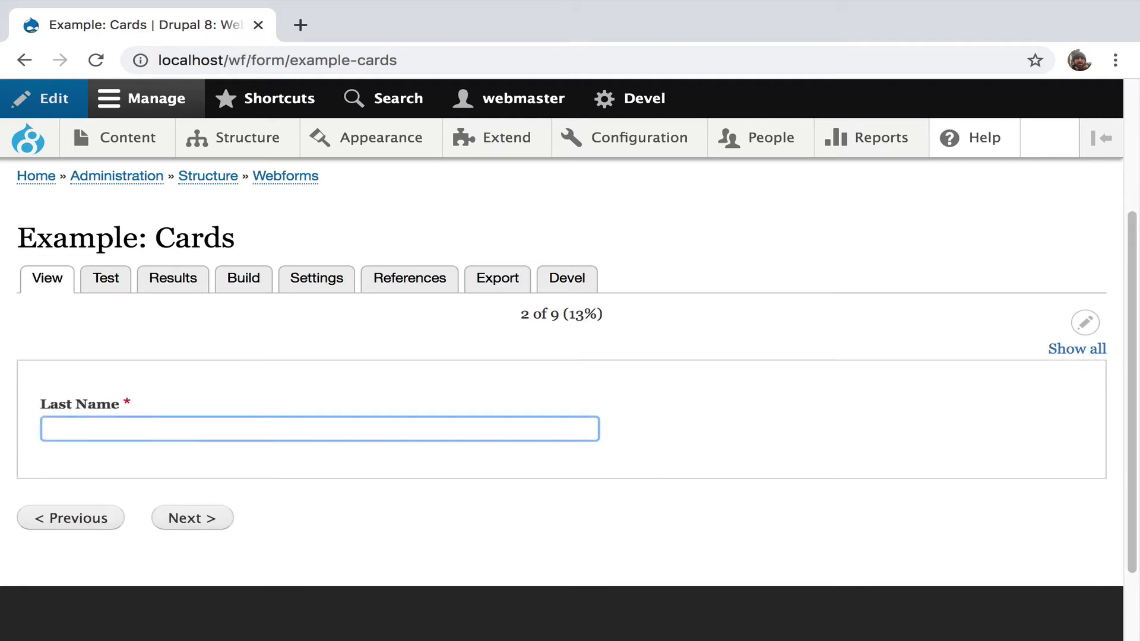
{"action": "type", "text": "Rocko"}
{"action": "key", "text": "Down"}
{"action": "key", "text": "Return"}
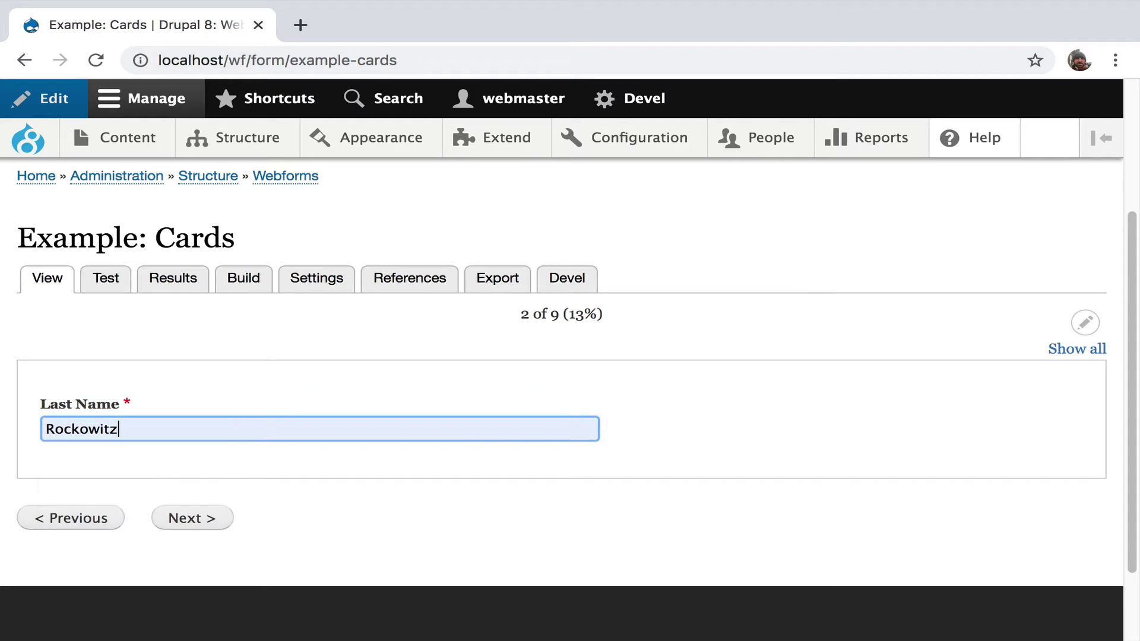
{"action": "key", "text": "Return"}
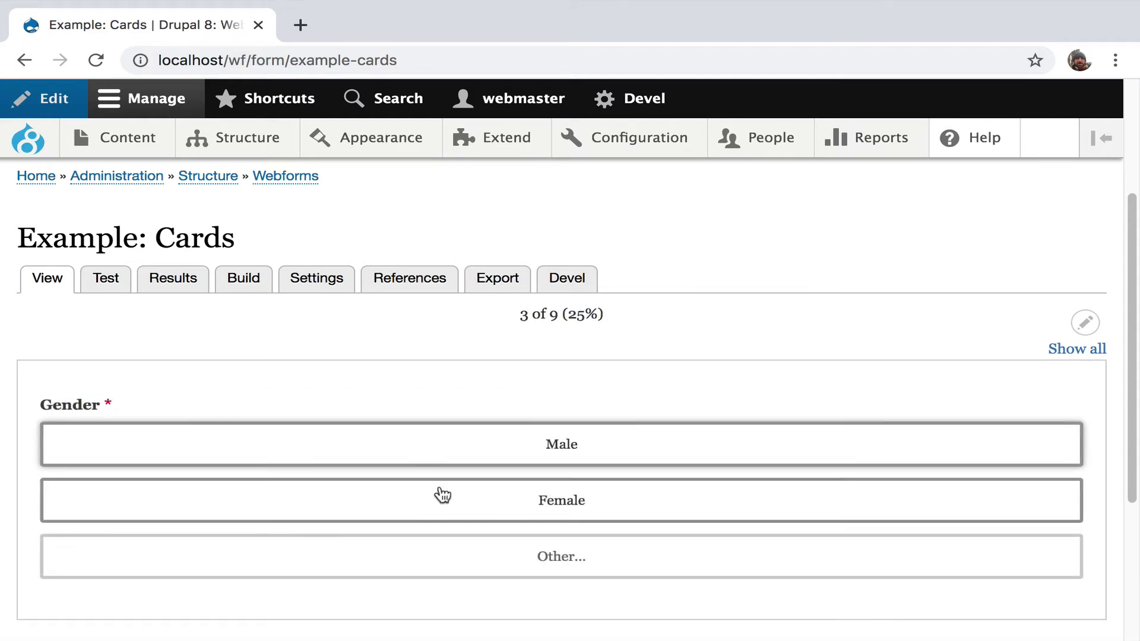
- Choose Male as the gender and autofill the suggested e-mail address
{"action": "left_click", "coordinate": [426, 457]}
{"action": "type", "text": "j"}
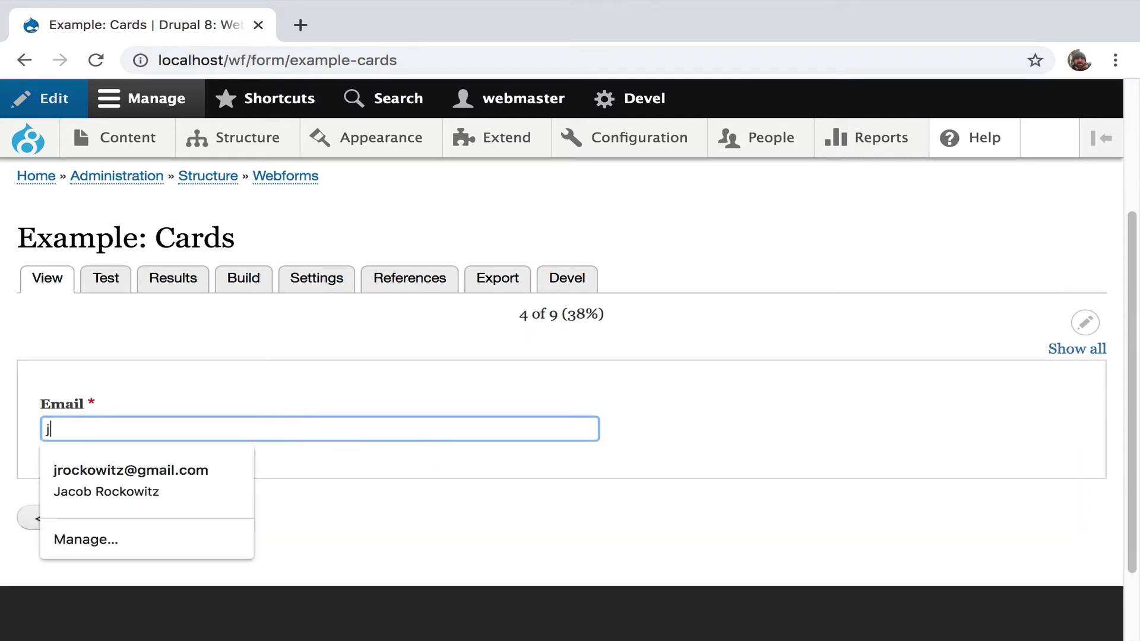
{"action": "key", "text": "Down"}
{"action": "key", "text": "Return"}
{"action": "left_click", "coordinate": [197, 517]}
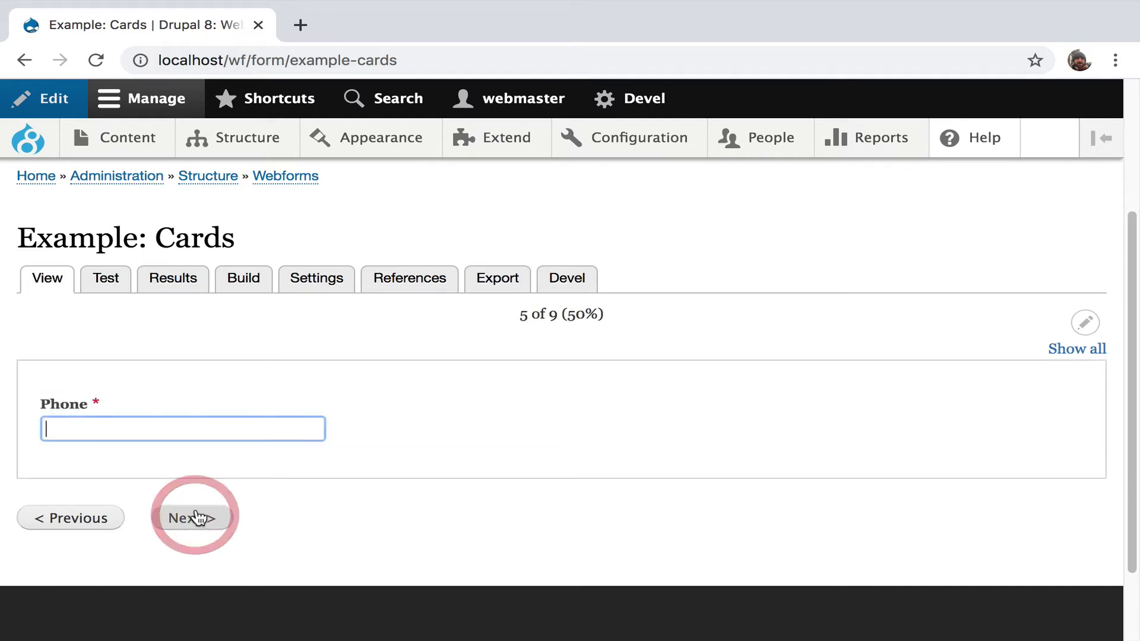
- Autofill the saved phone number, answer Yes to contact via phone, then preview and submit
{"action": "left_click", "coordinate": [161, 428]}
{"action": "left_click", "coordinate": [146, 464]}
{"action": "left_click", "coordinate": [207, 512]}
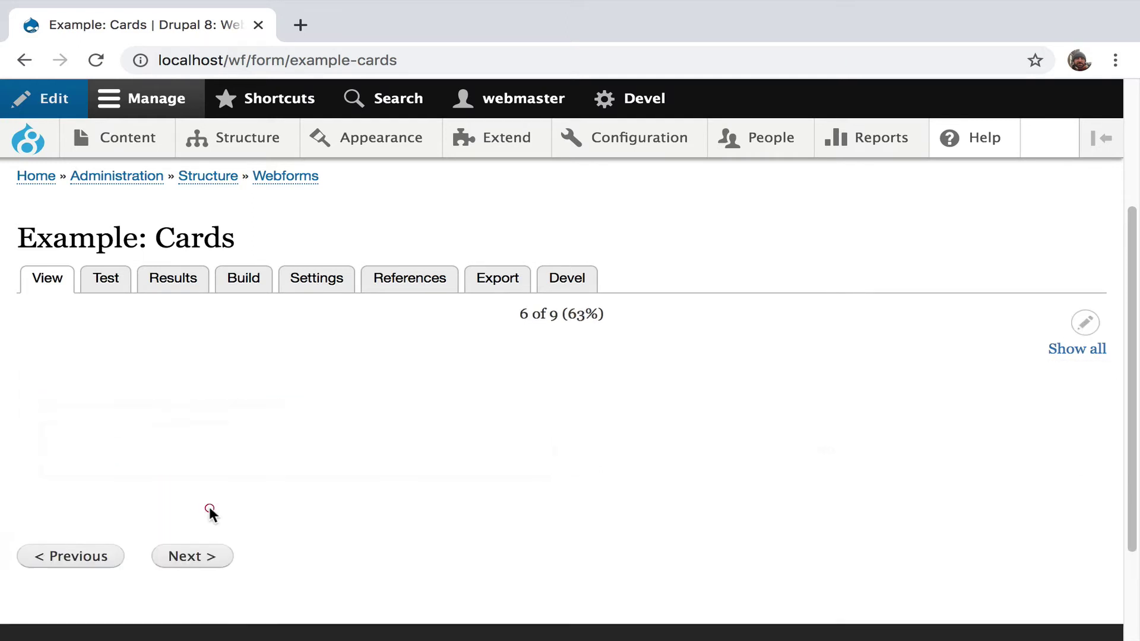
{"action": "left_click", "coordinate": [232, 459]}
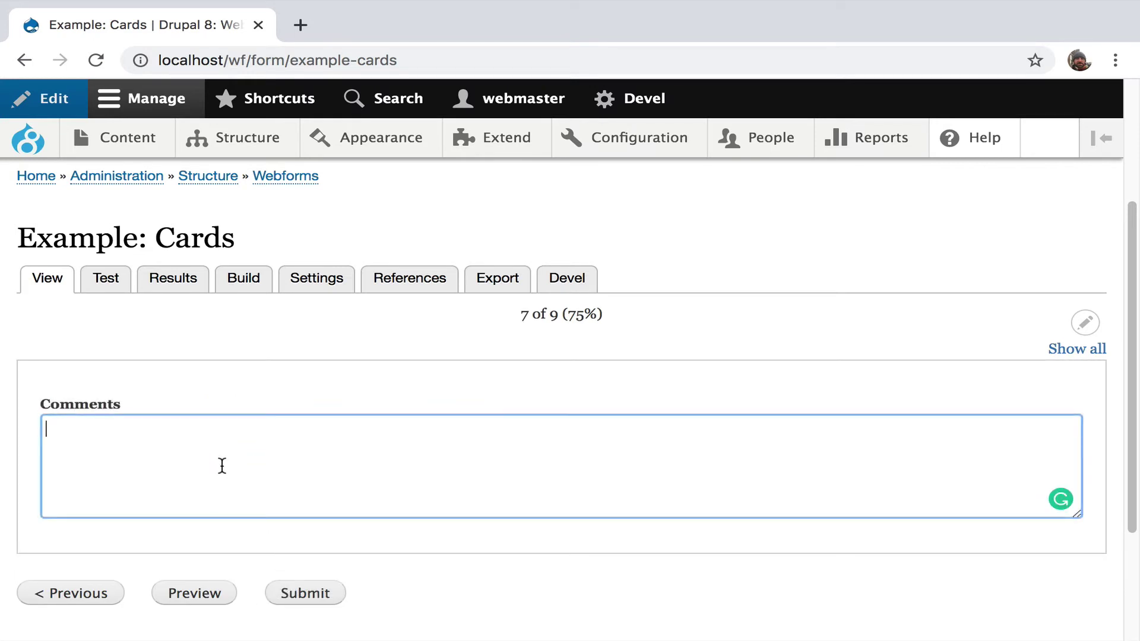
{"action": "left_click", "coordinate": [220, 592]}
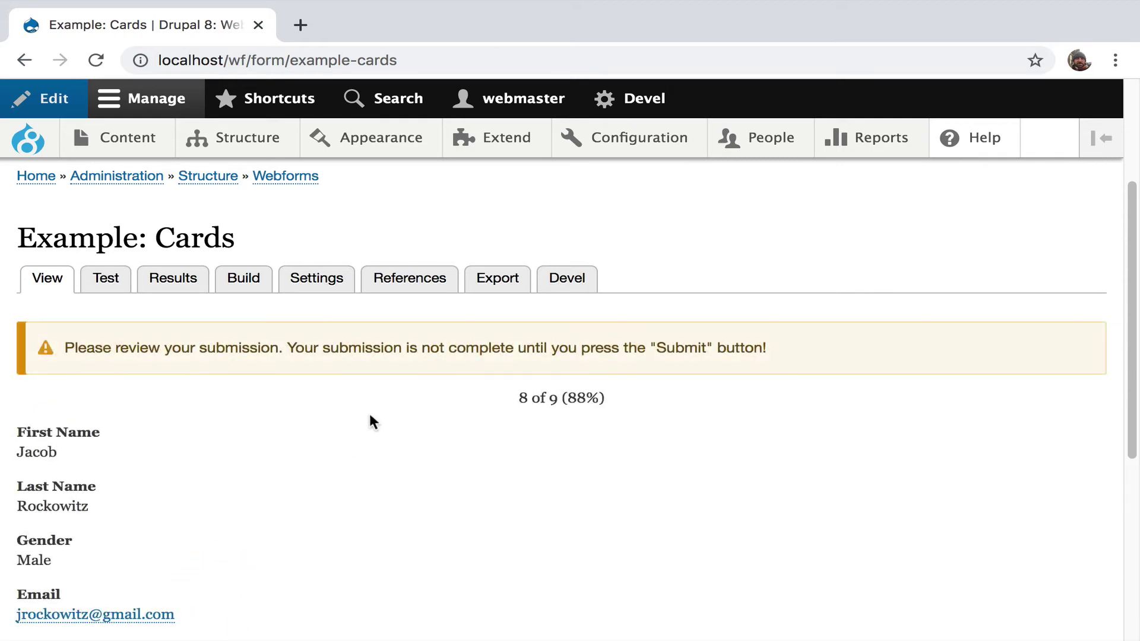
{"action": "scroll", "coordinate": [369, 422], "scroll_direction": "down", "scroll_amount": 6}
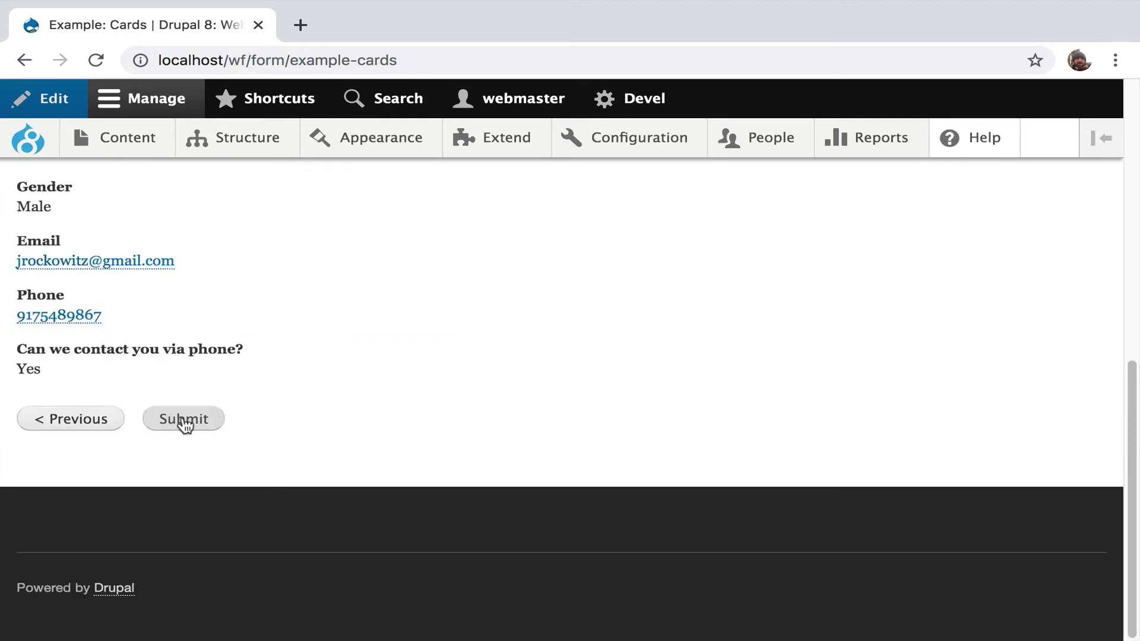
{"action": "left_click", "coordinate": [184, 421]}
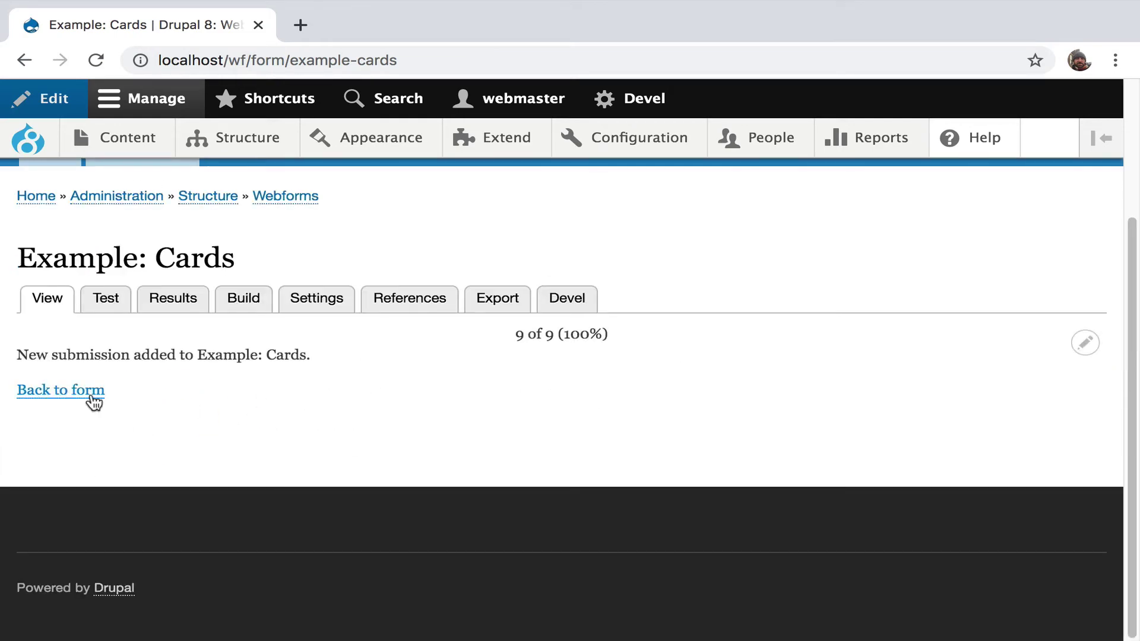
- Return to a blank Example: Cards form, use Show all to view every card, then Hide all
{"action": "left_click", "coordinate": [86, 401]}
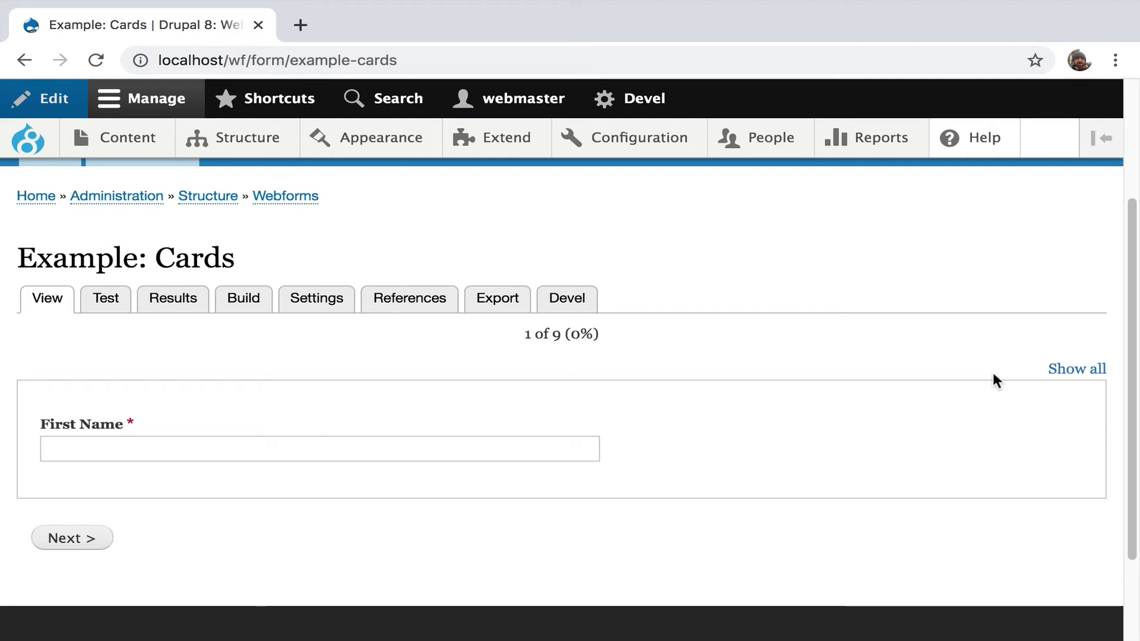
{"action": "left_click", "coordinate": [1065, 369]}
{"action": "scroll", "coordinate": [589, 354], "scroll_direction": "down", "scroll_amount": 1}
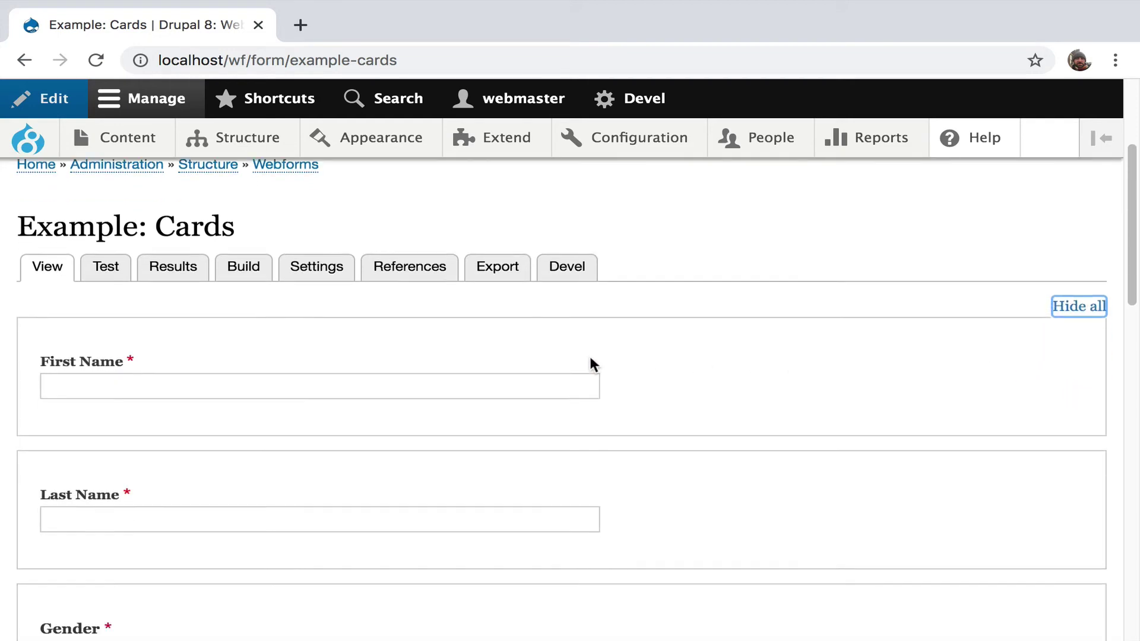
{"action": "scroll", "coordinate": [589, 354], "scroll_direction": "down", "scroll_amount": 15}
{"action": "scroll", "coordinate": [588, 354], "scroll_direction": "up", "scroll_amount": 20}
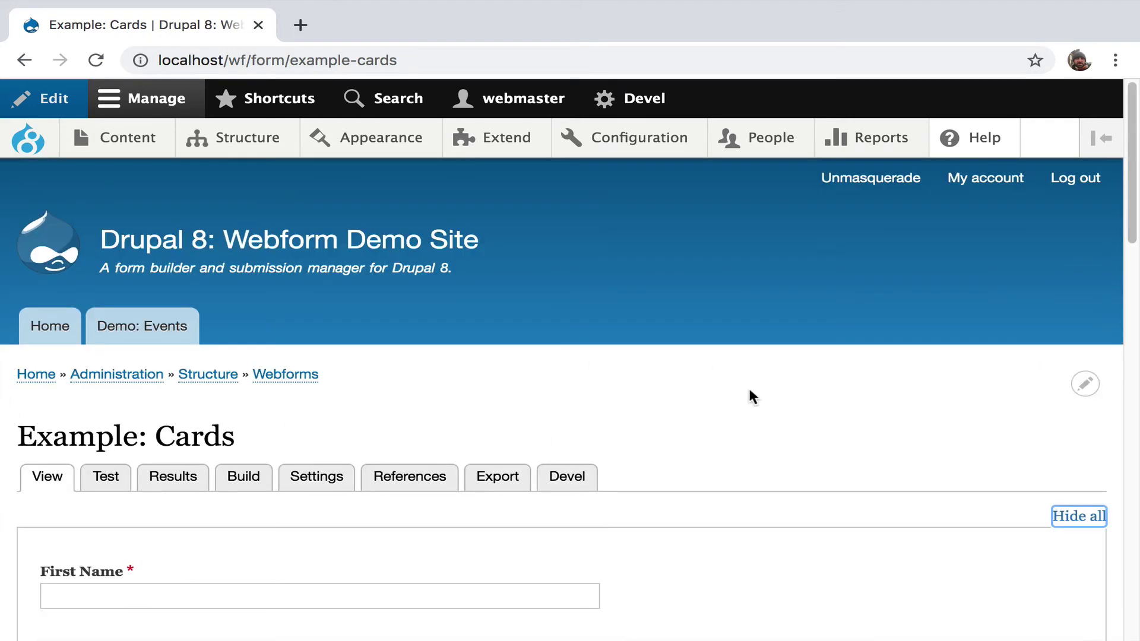
{"action": "left_click", "coordinate": [1064, 515]}
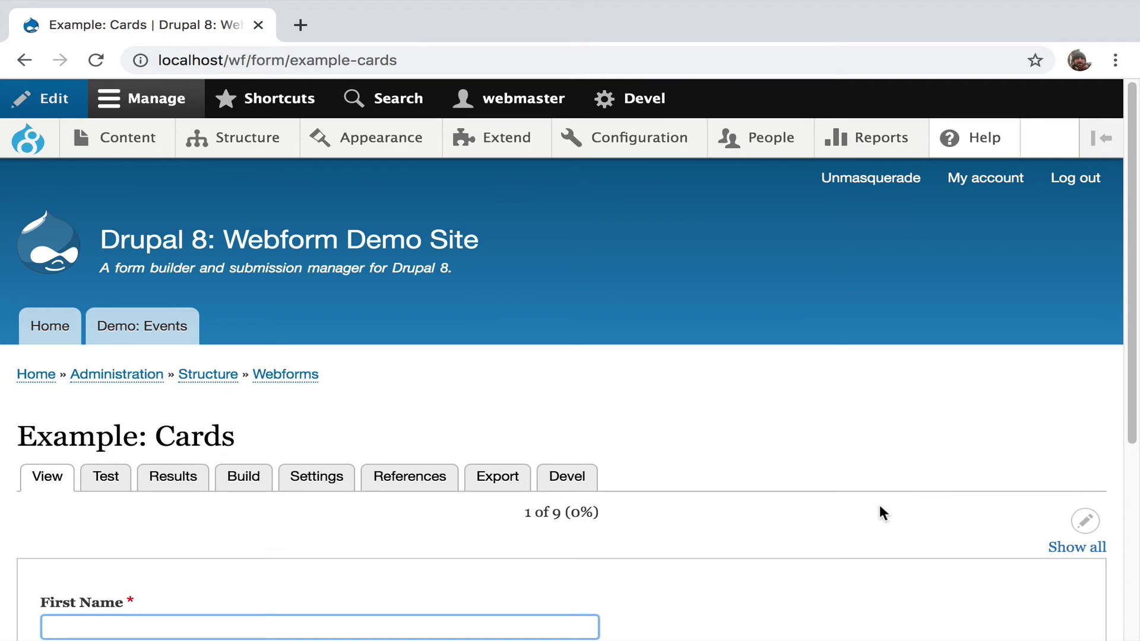